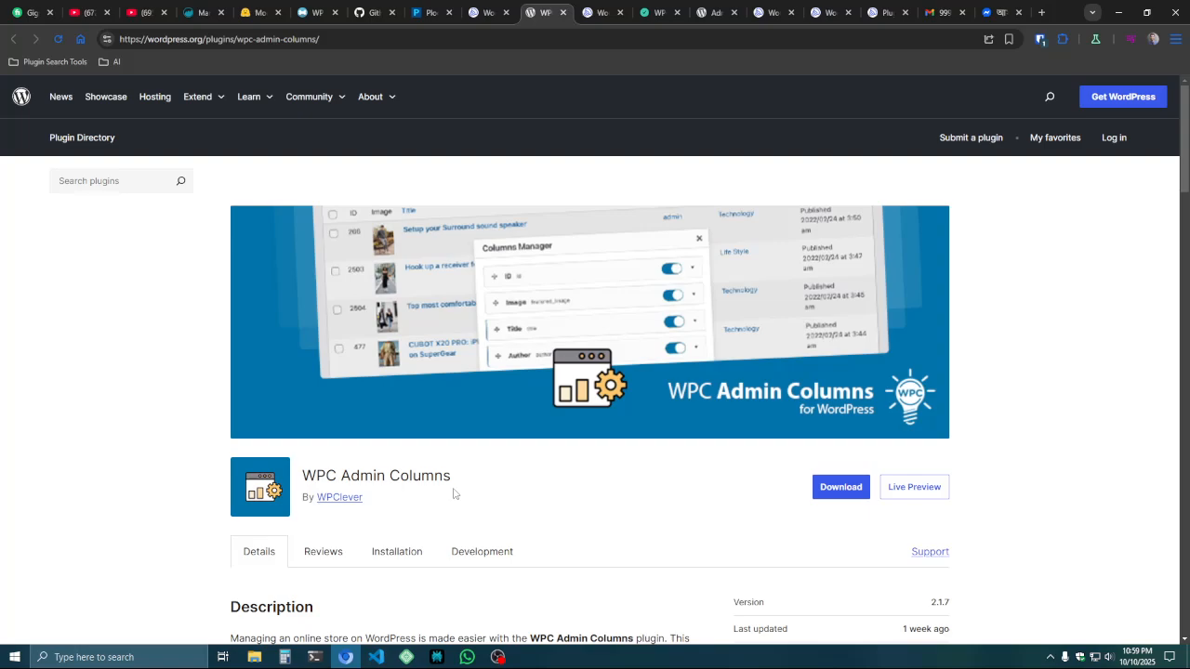
- Review the playground site's posts list and open the post "Nesciunt nihil cupiditate qui." in the editor before returning to the list
click(485, 12)
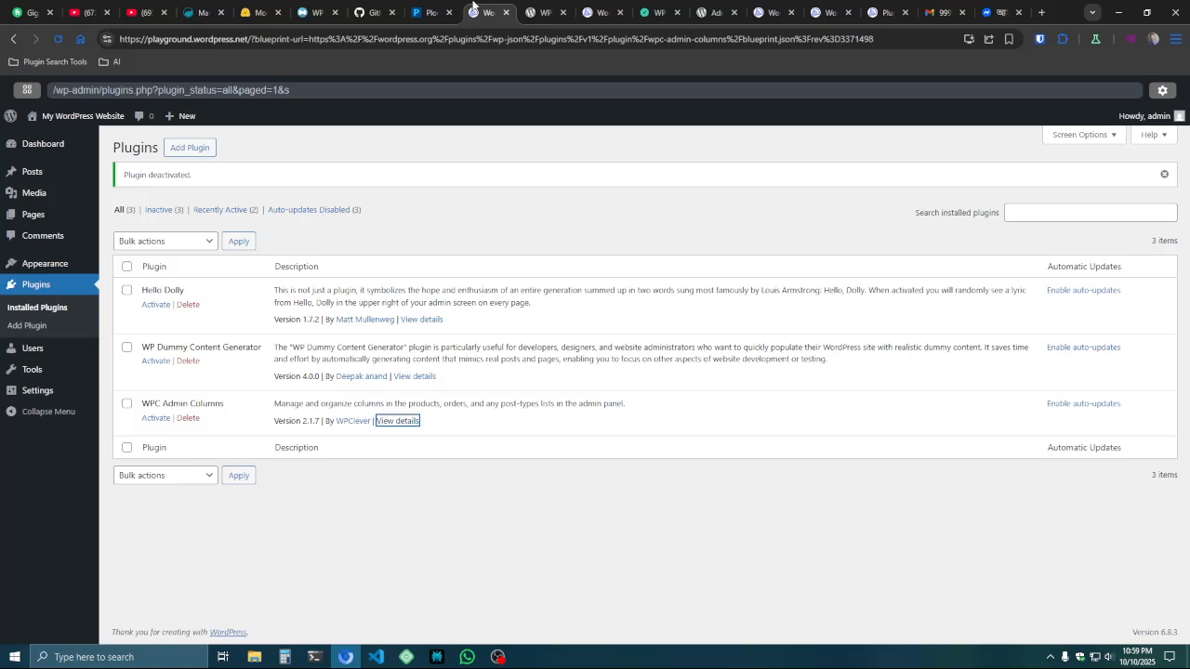
click(30, 171)
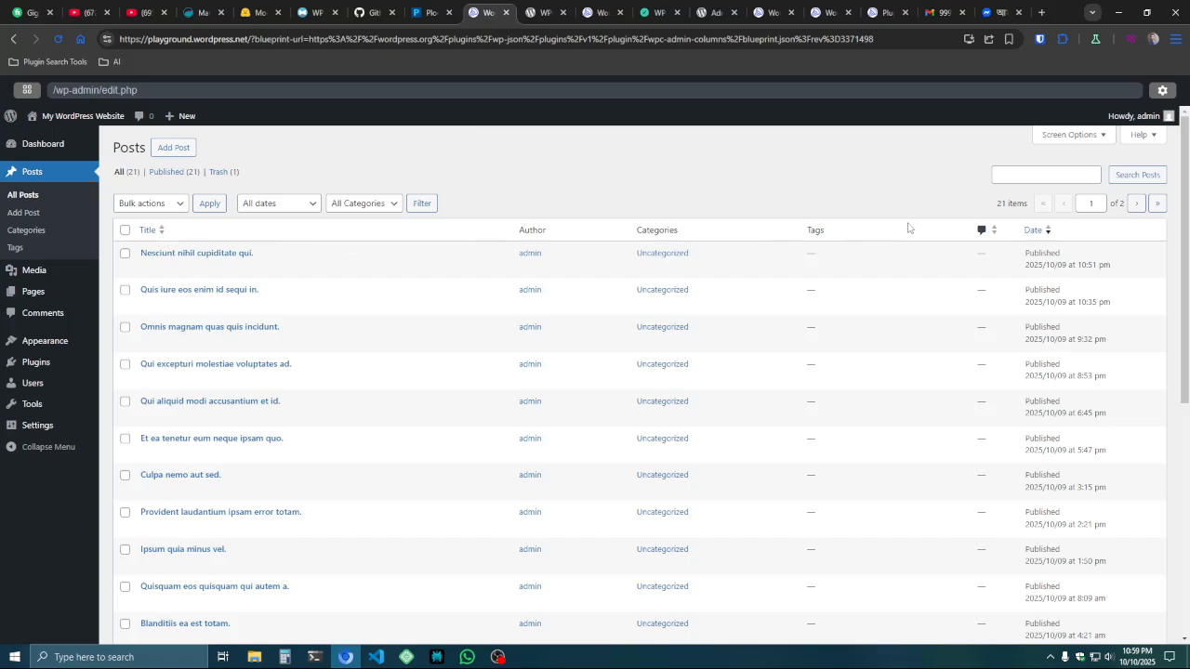
mouse_move(133, 253)
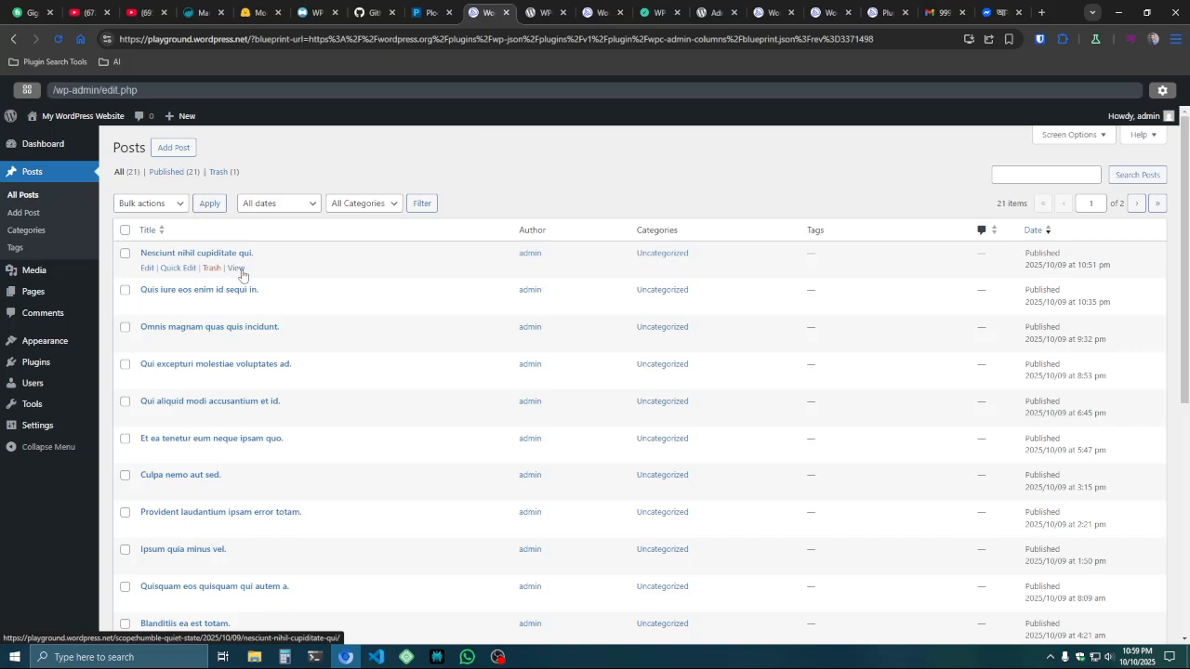
click(147, 267)
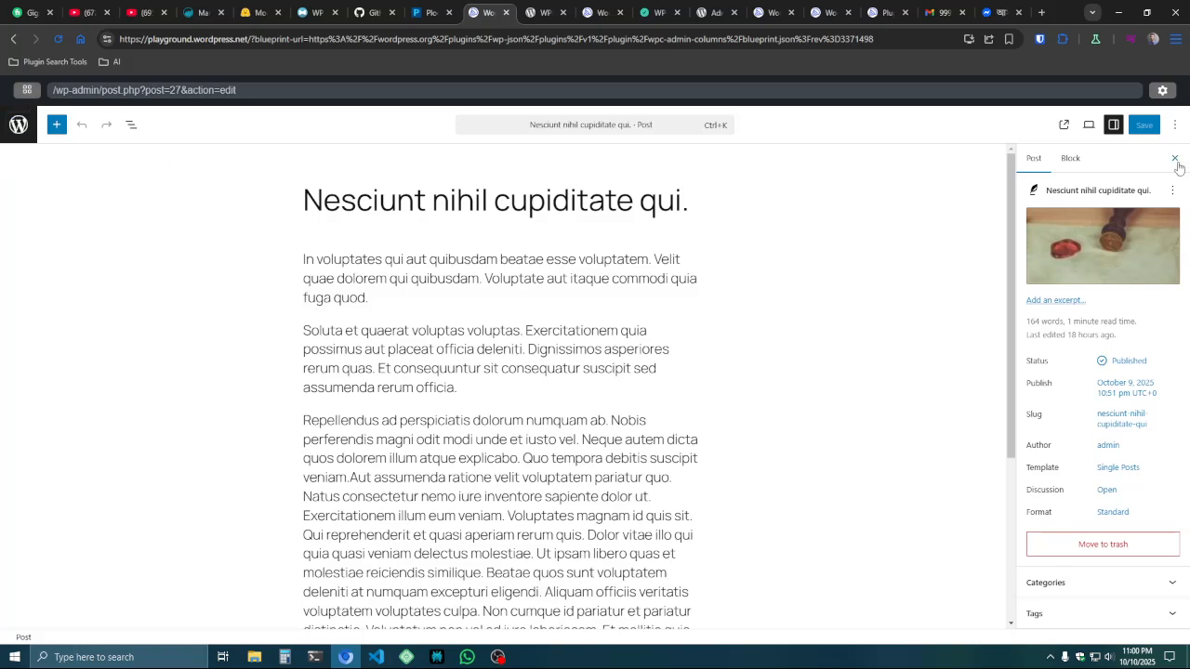
click(18, 126)
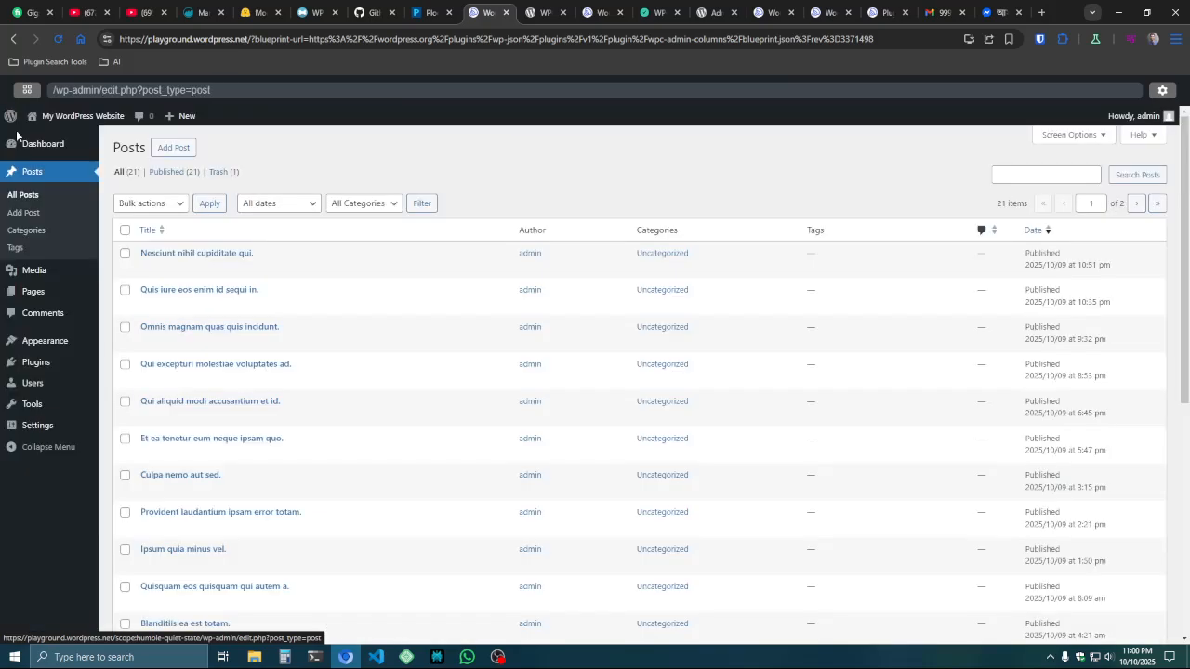
mouse_move(237, 273)
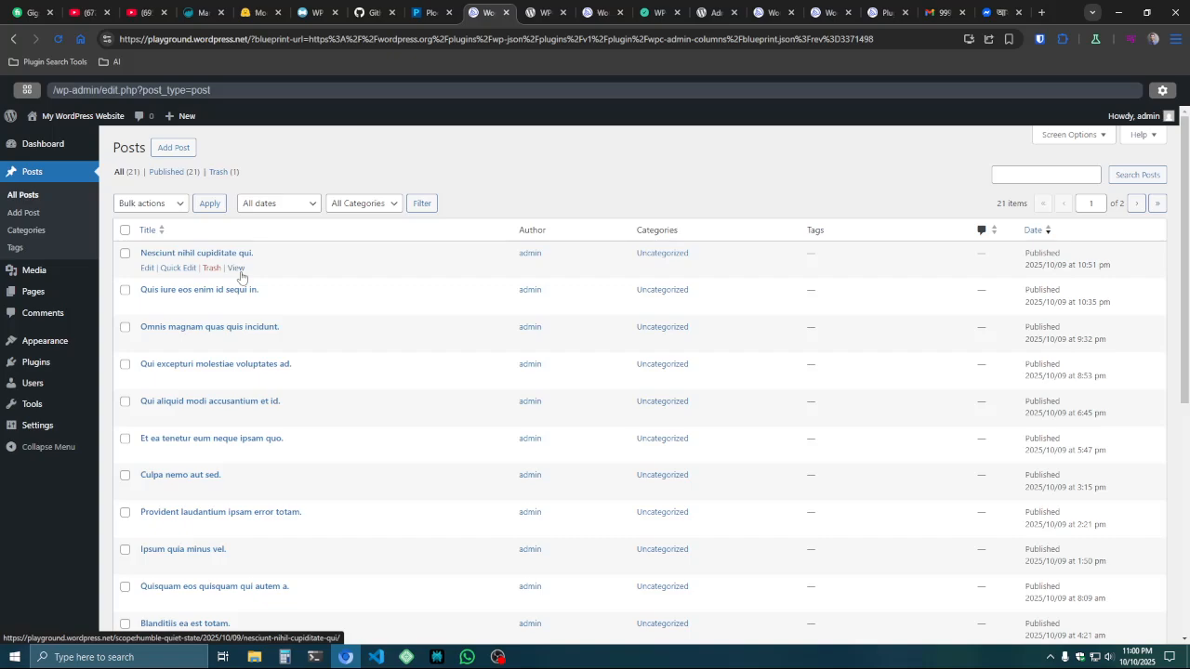
- Activate the WPC Admin Columns plugin on the playground site and return to the posts list
click(532, 11)
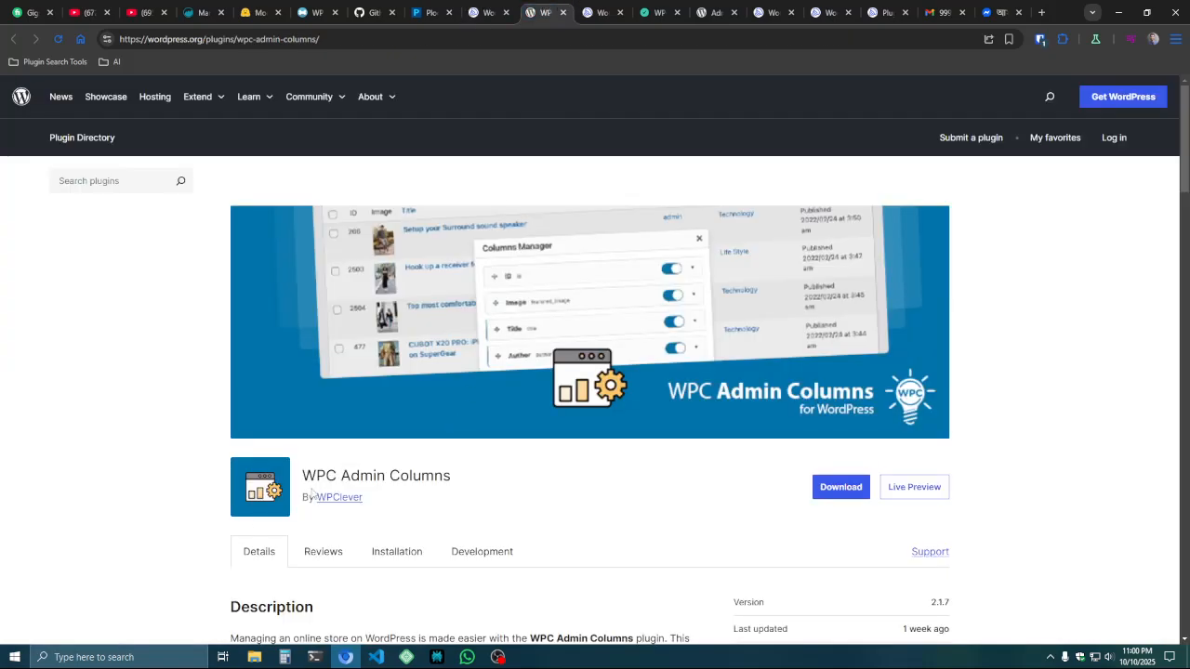
click(485, 12)
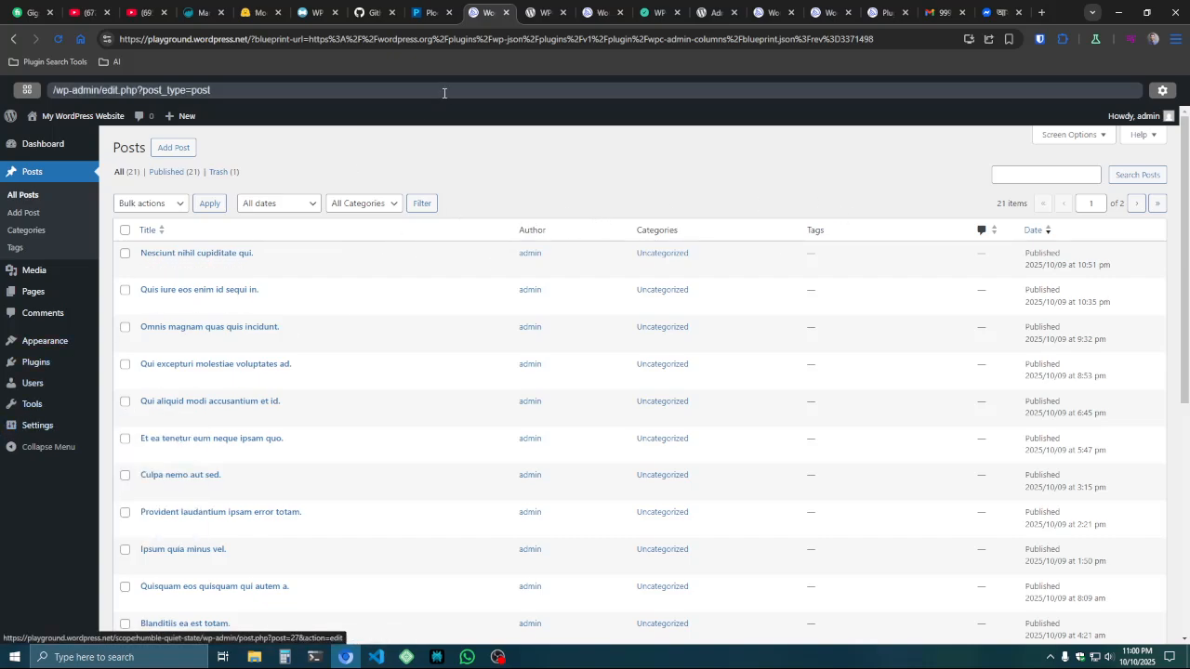
click(45, 363)
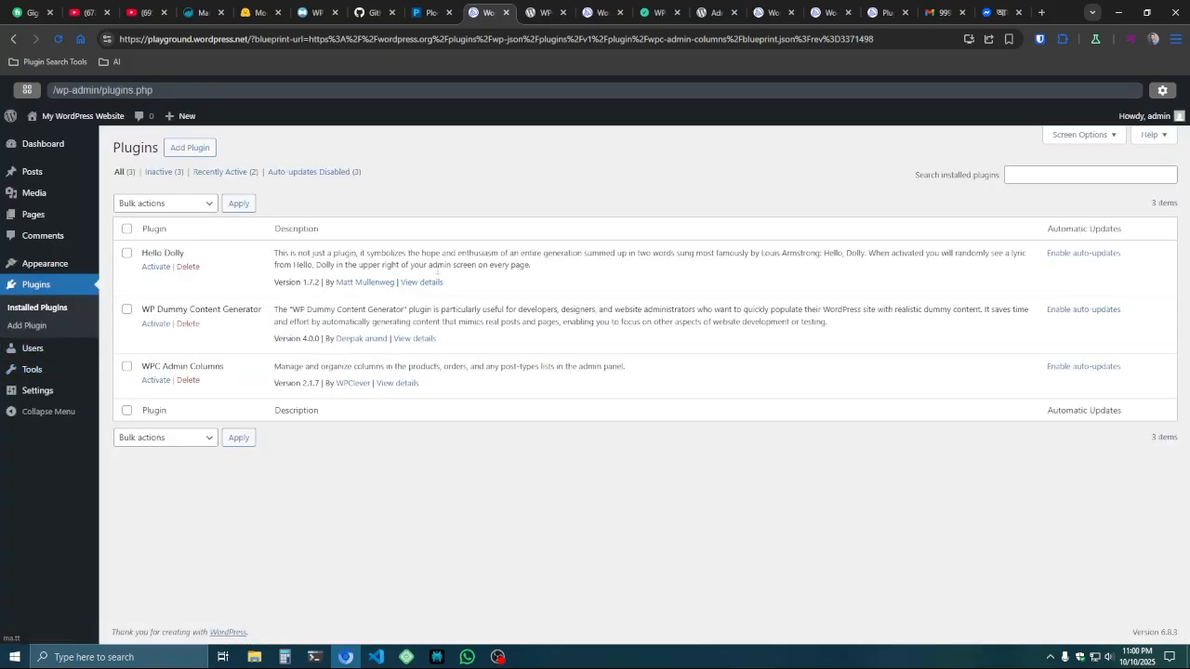
click(164, 384)
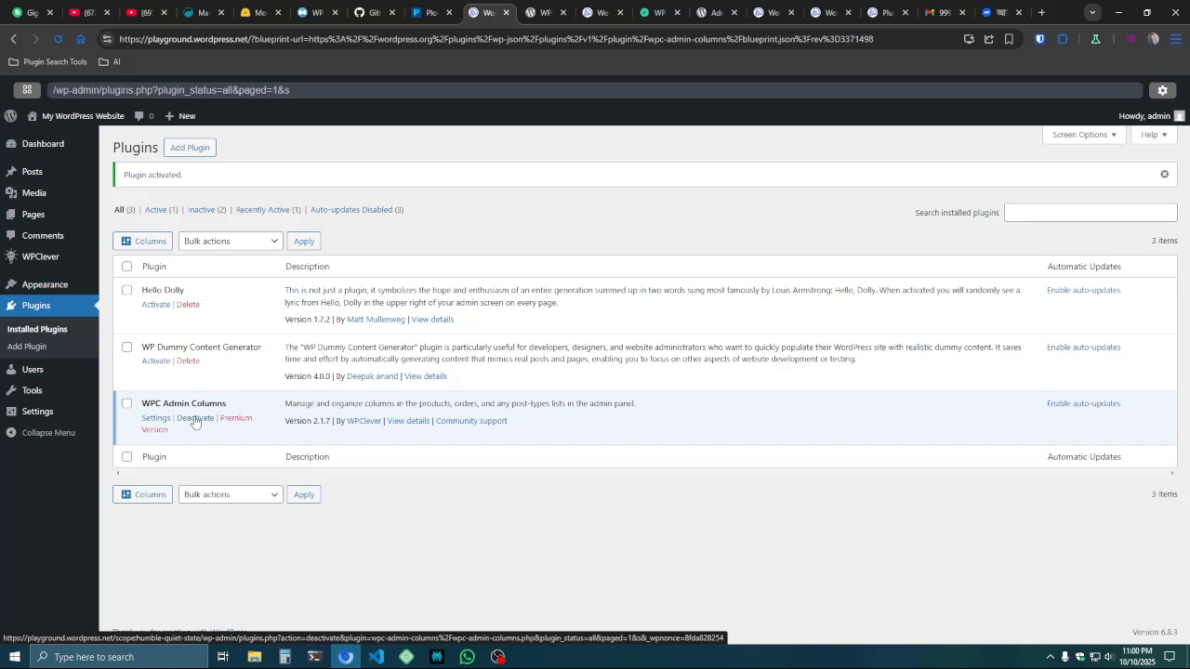
click(37, 175)
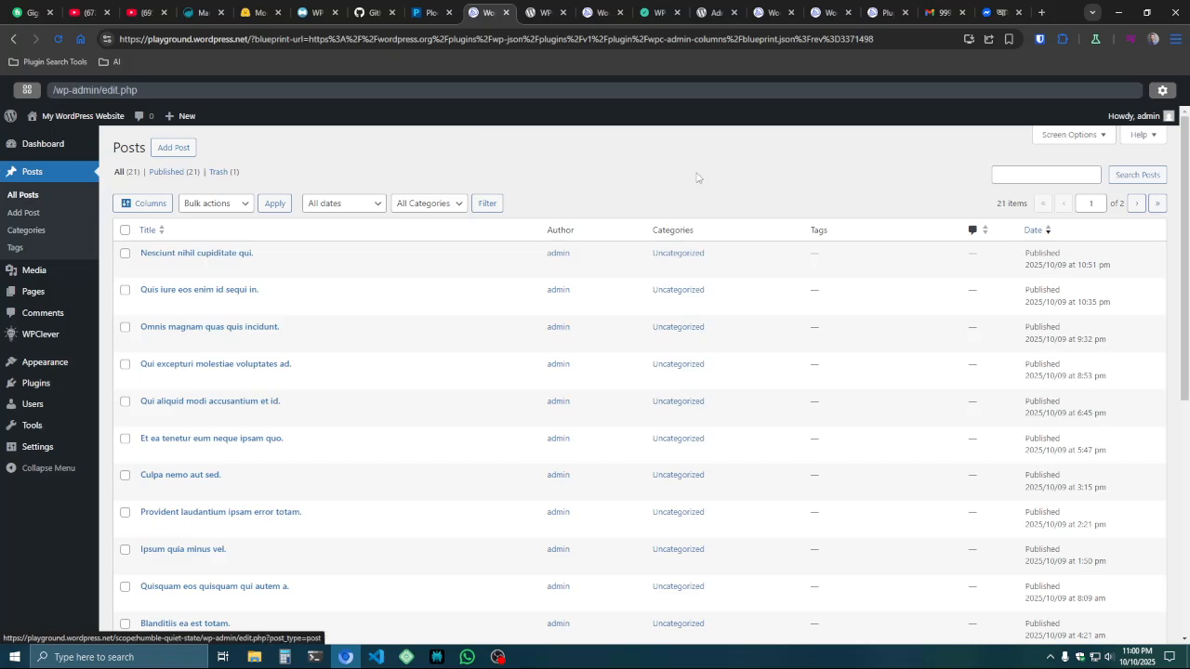
- Disable the Tags column for posts in the Columns Manager and save the changes
click(146, 207)
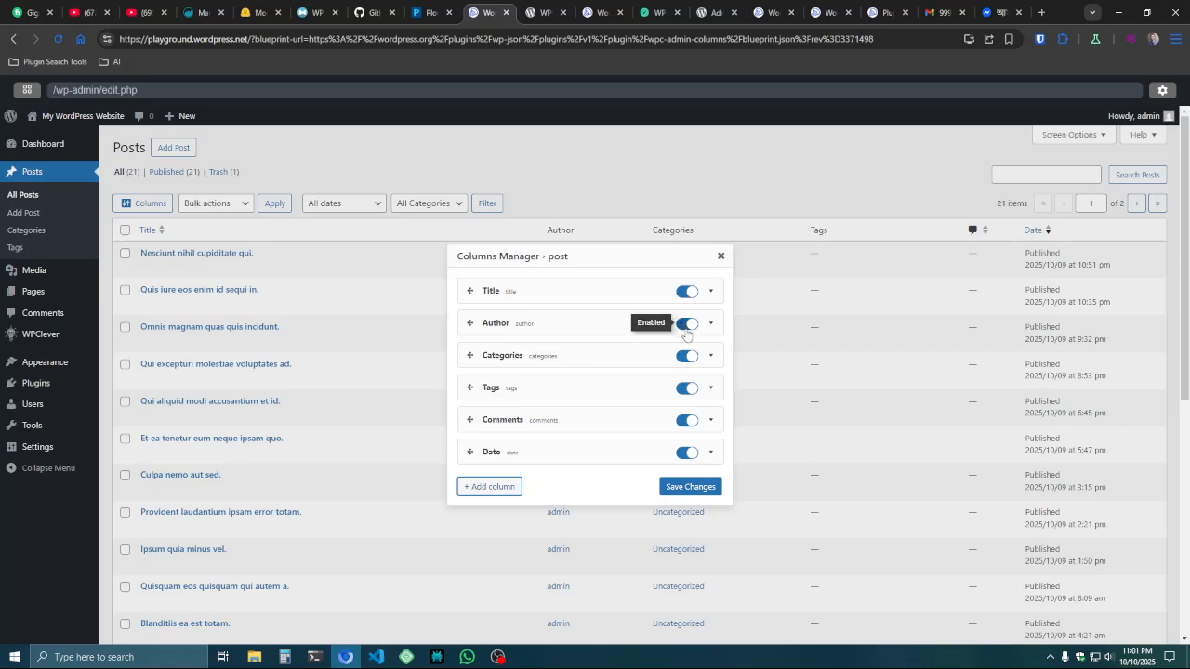
click(682, 391)
click(693, 488)
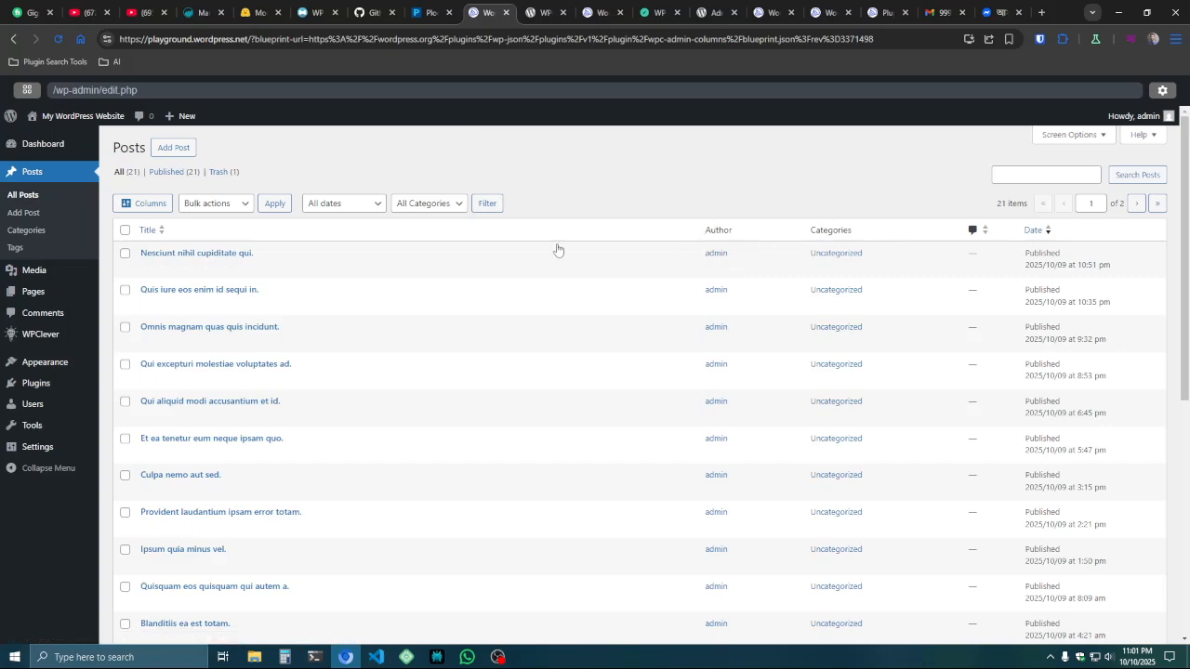
- Re-enable the Tags column for posts in the Columns Manager
click(146, 205)
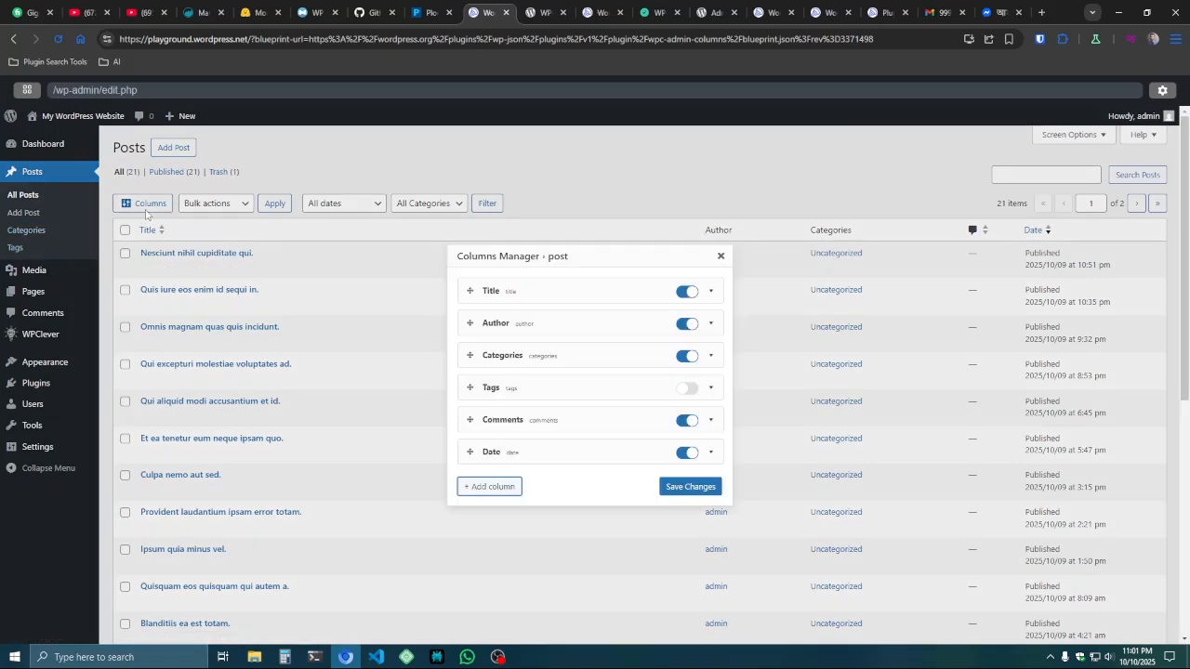
click(686, 389)
scroll(502, 483, down, 1)
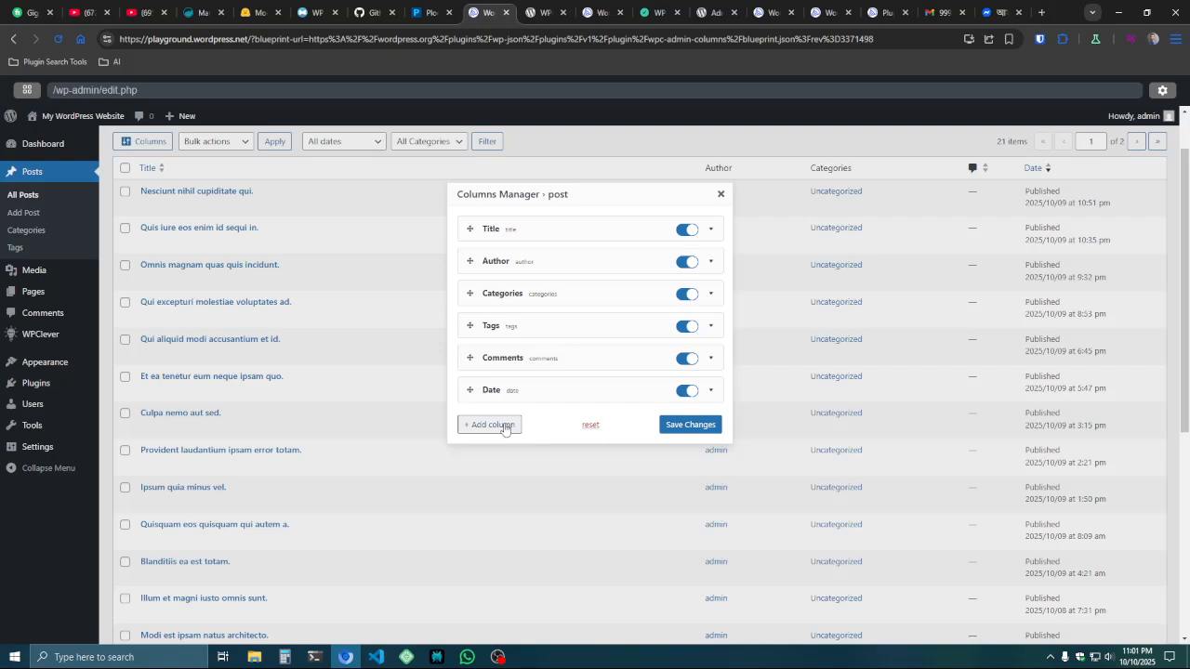
- Add a new column for posts and set its type to Slug
click(505, 426)
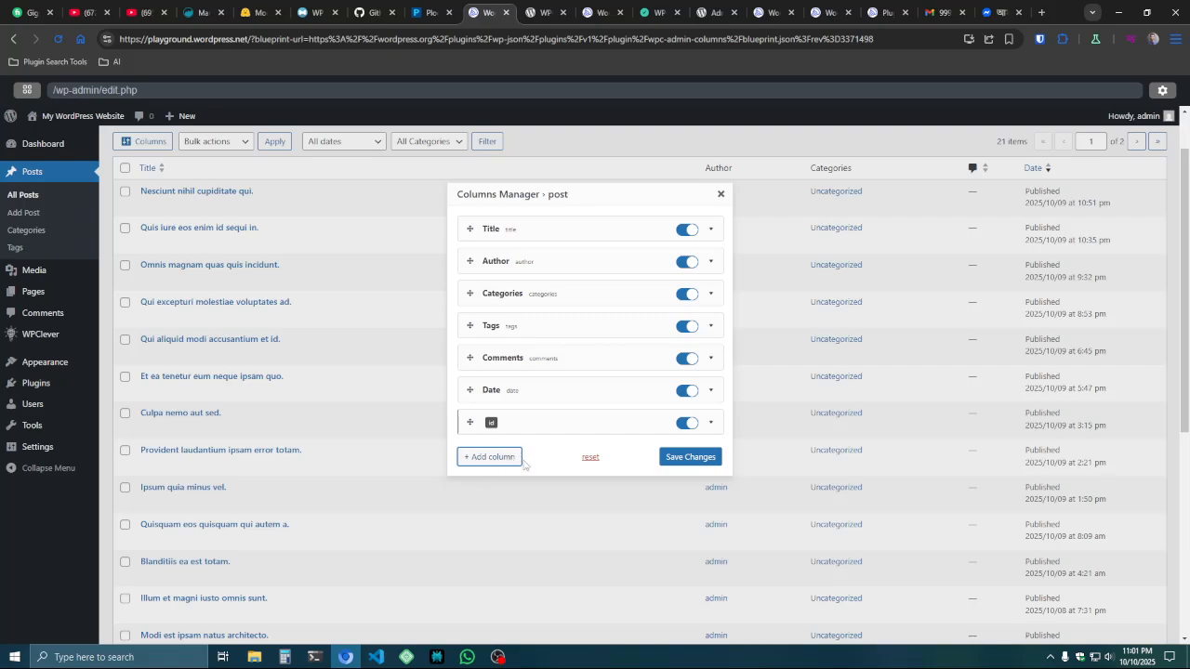
click(516, 427)
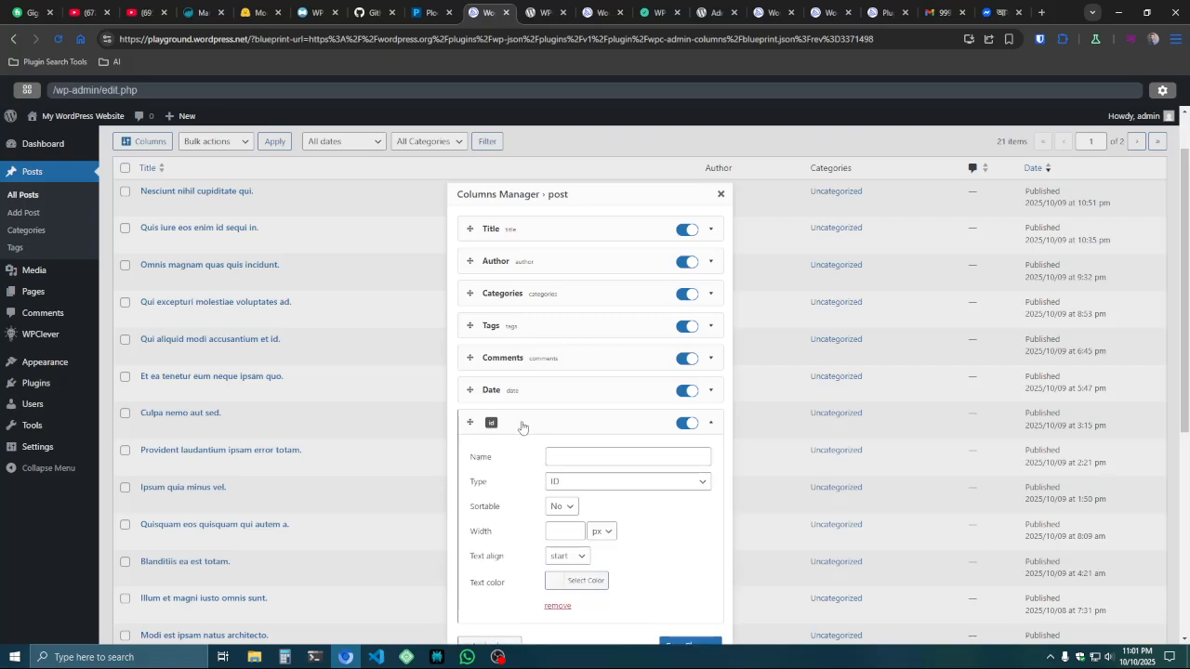
scroll(521, 425, down, 1)
click(585, 393)
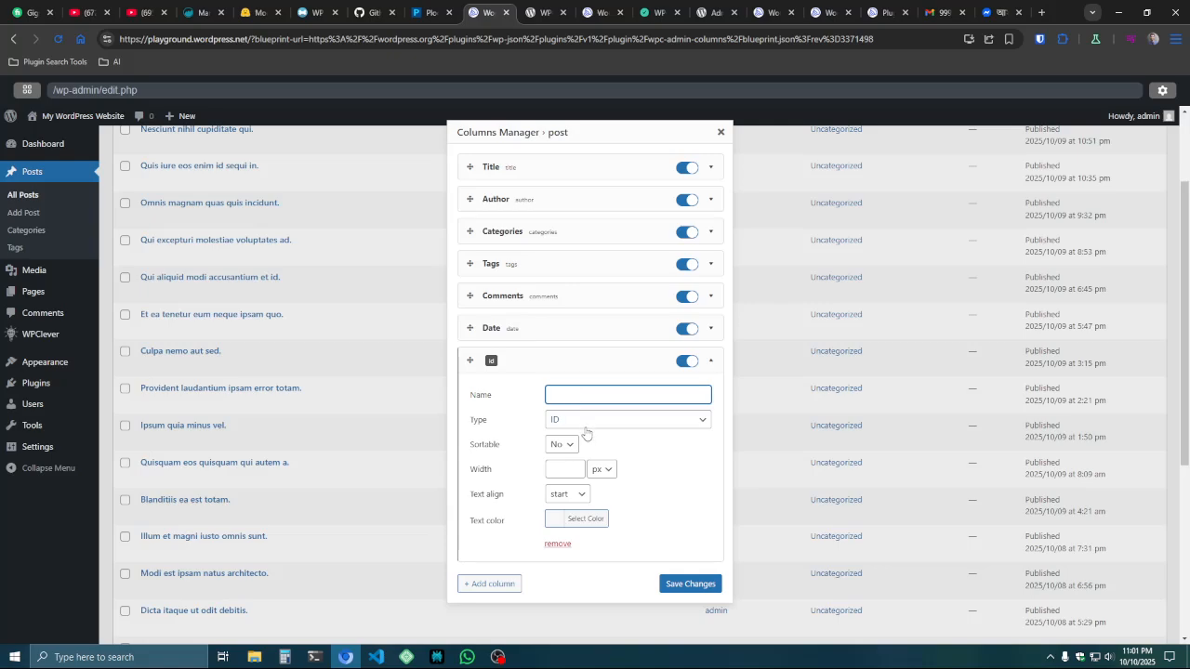
click(587, 423)
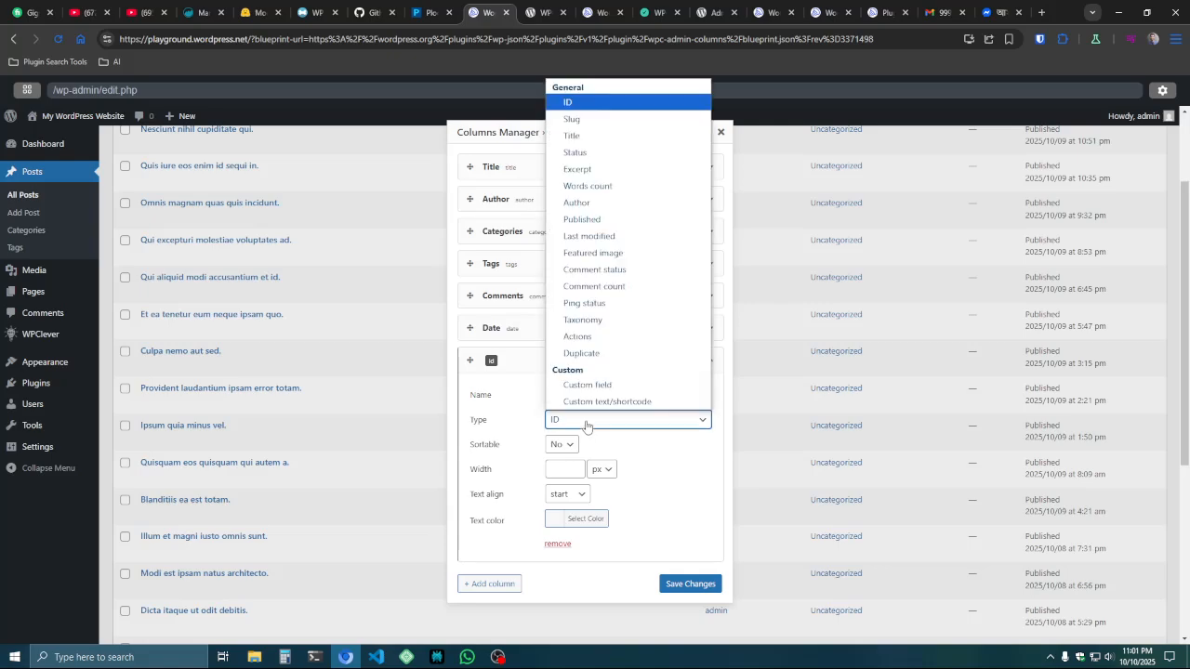
click(577, 120)
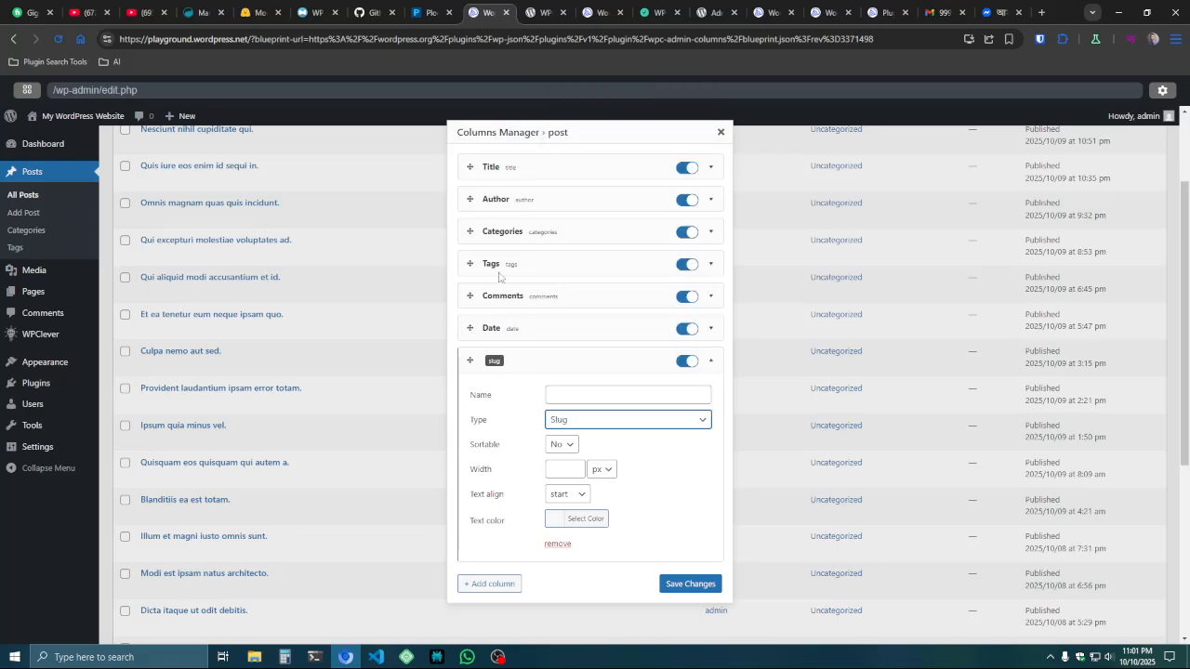
- Name the new column Slug, save the column changes, and check the slugs in the posts list
click(557, 391)
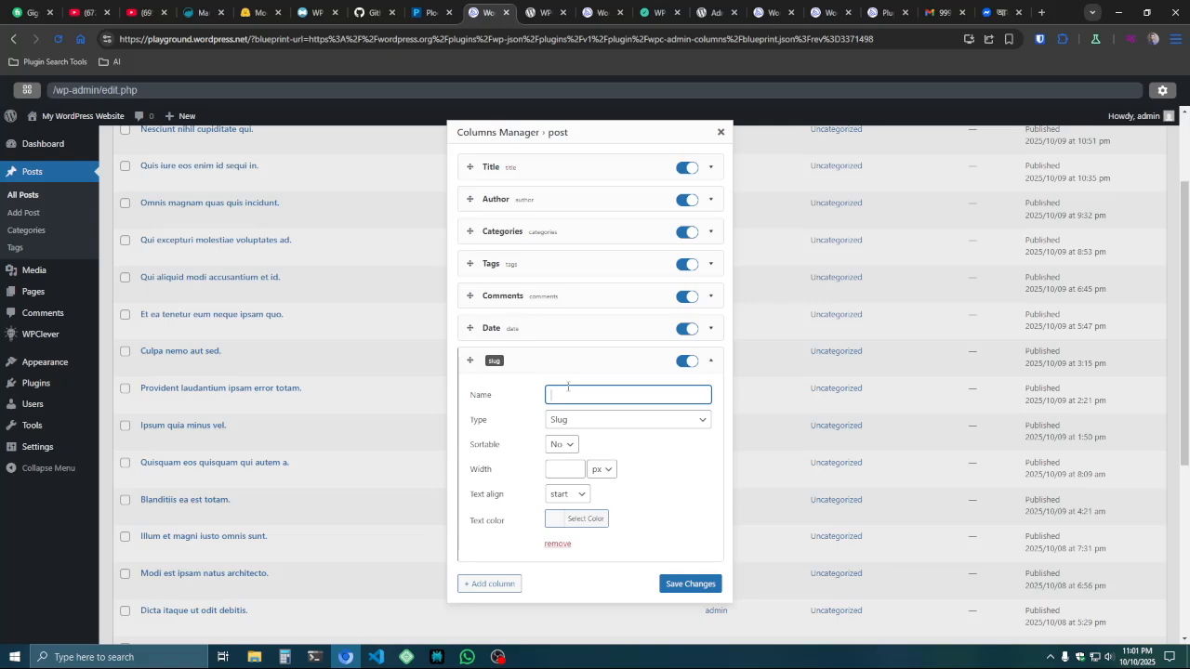
text(Slug)
key(BackSpace)
key(BackSpace)
key(BackSpace)
text(lug)
click(569, 469)
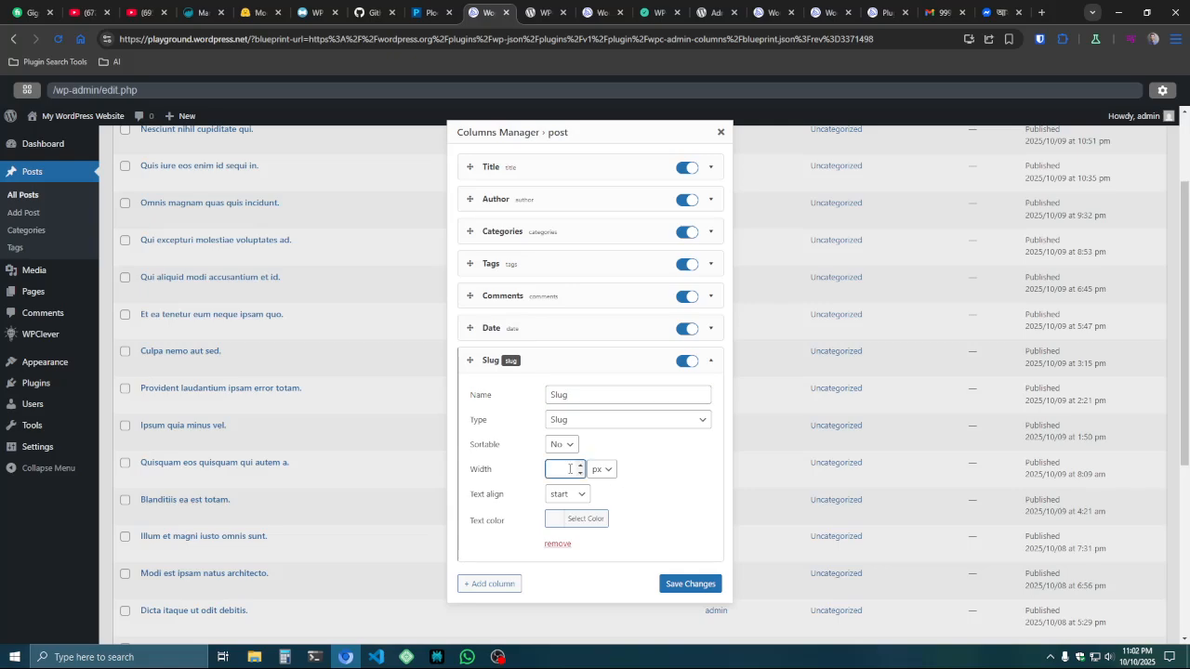
scroll(658, 517, down, 1)
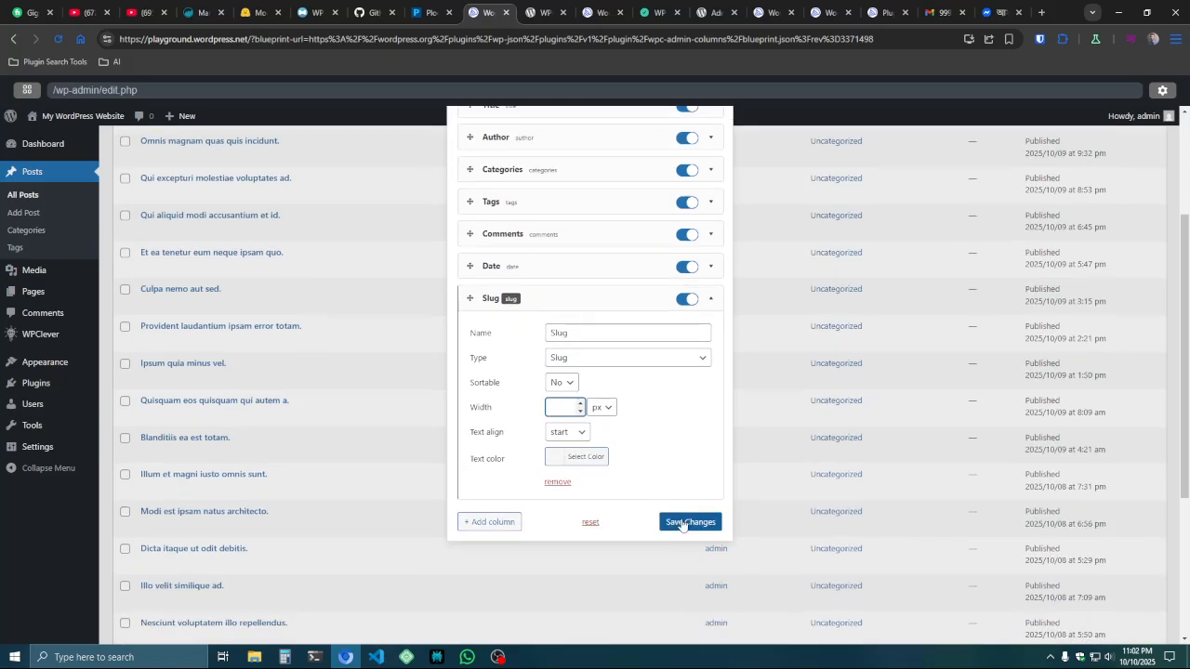
click(683, 524)
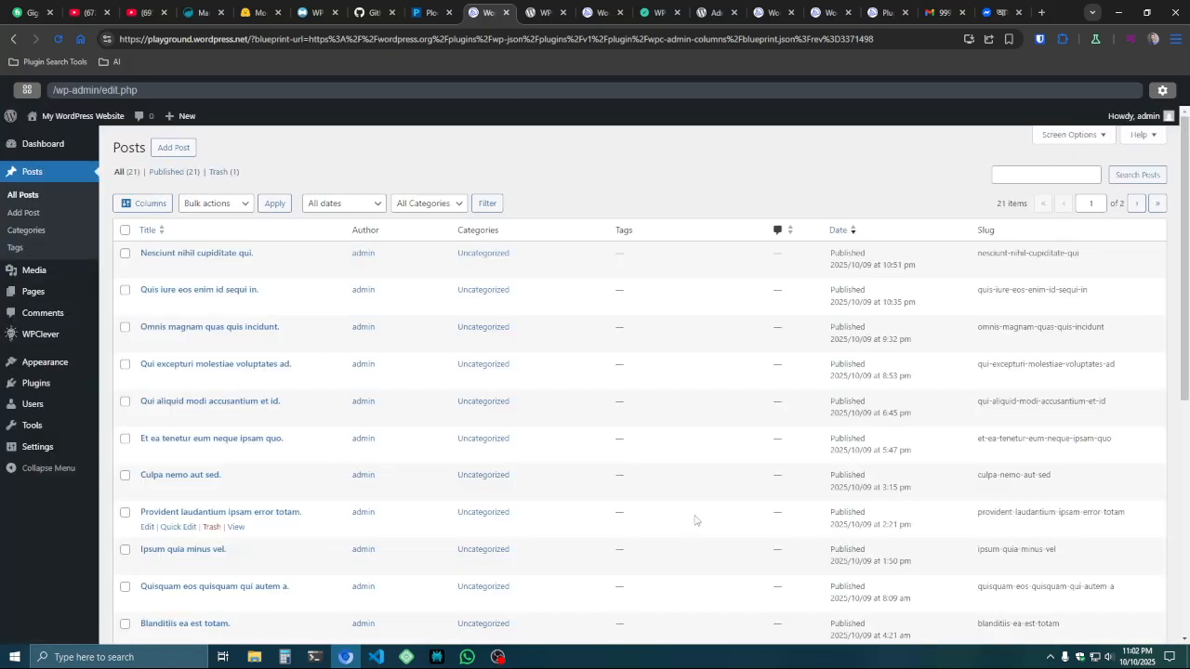
drag(976, 253, 1083, 263)
click(1017, 265)
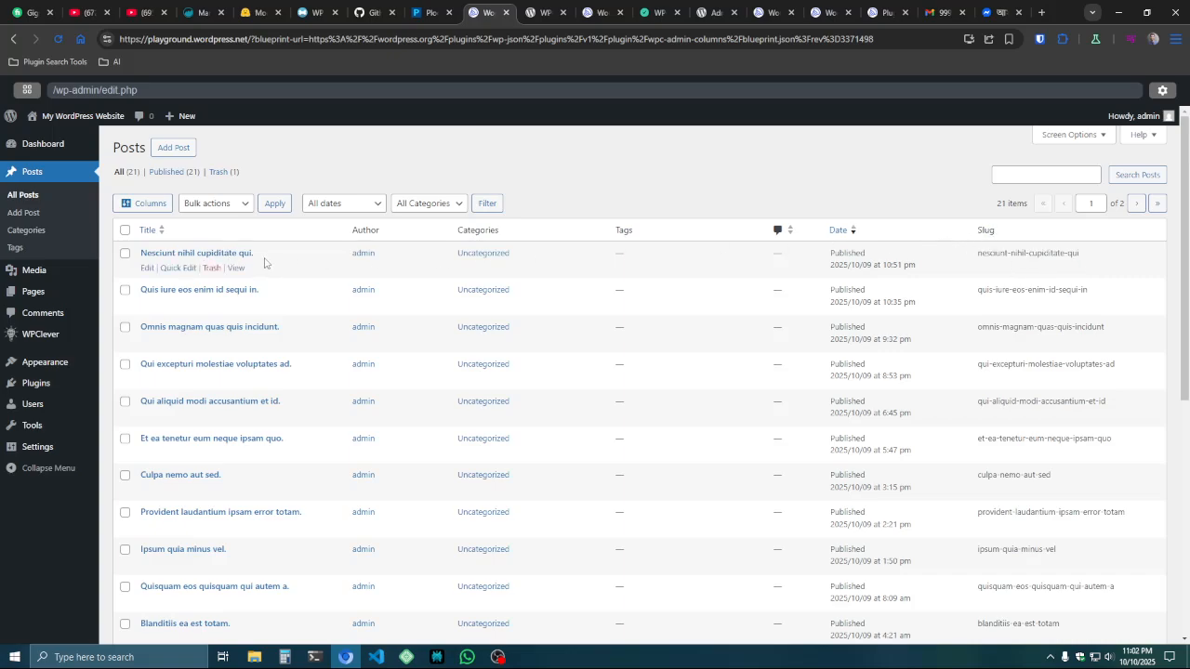
- Move the Slug column directly after Title in the column order and save the changes
click(151, 204)
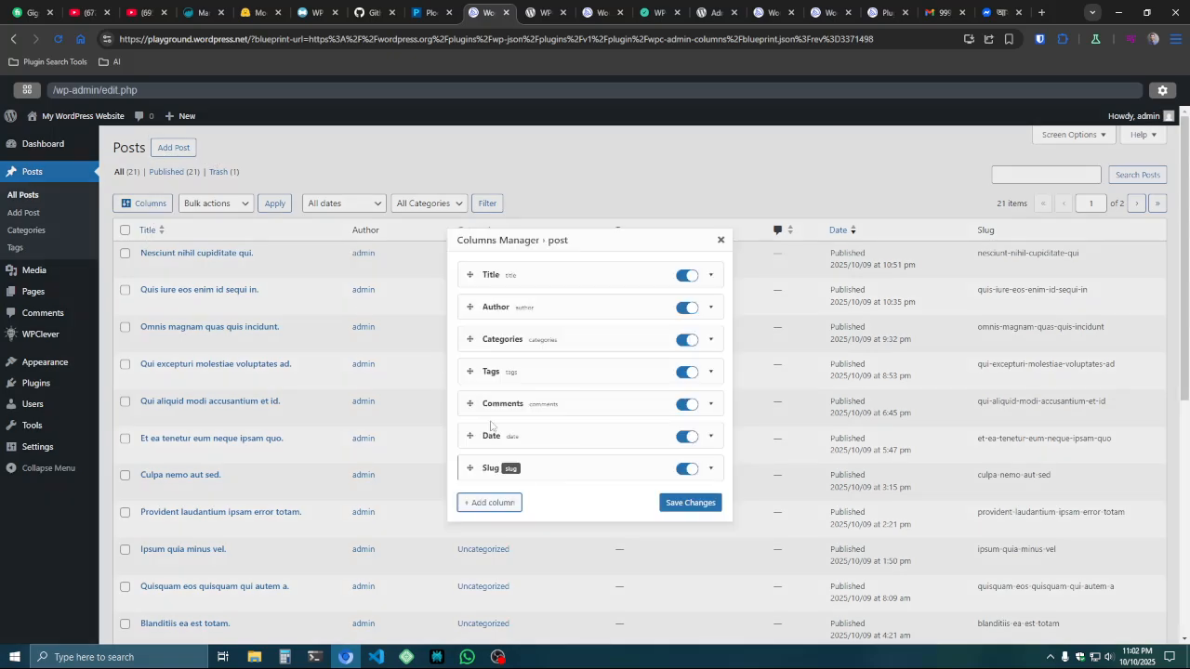
drag(470, 469, 467, 304)
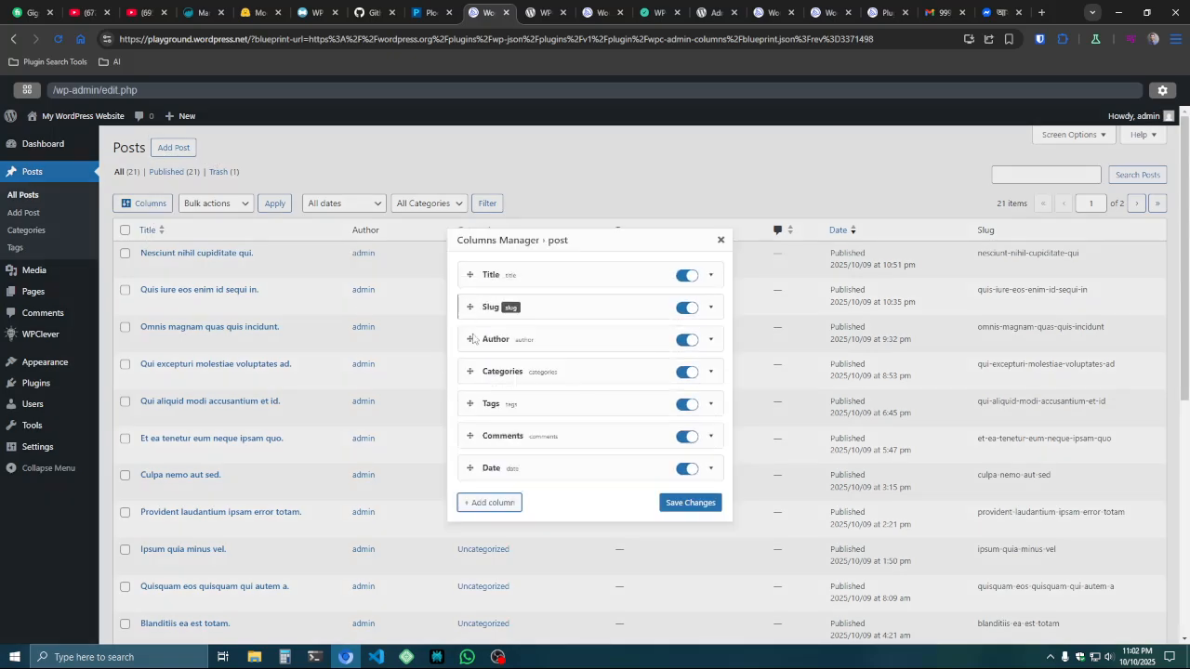
click(697, 502)
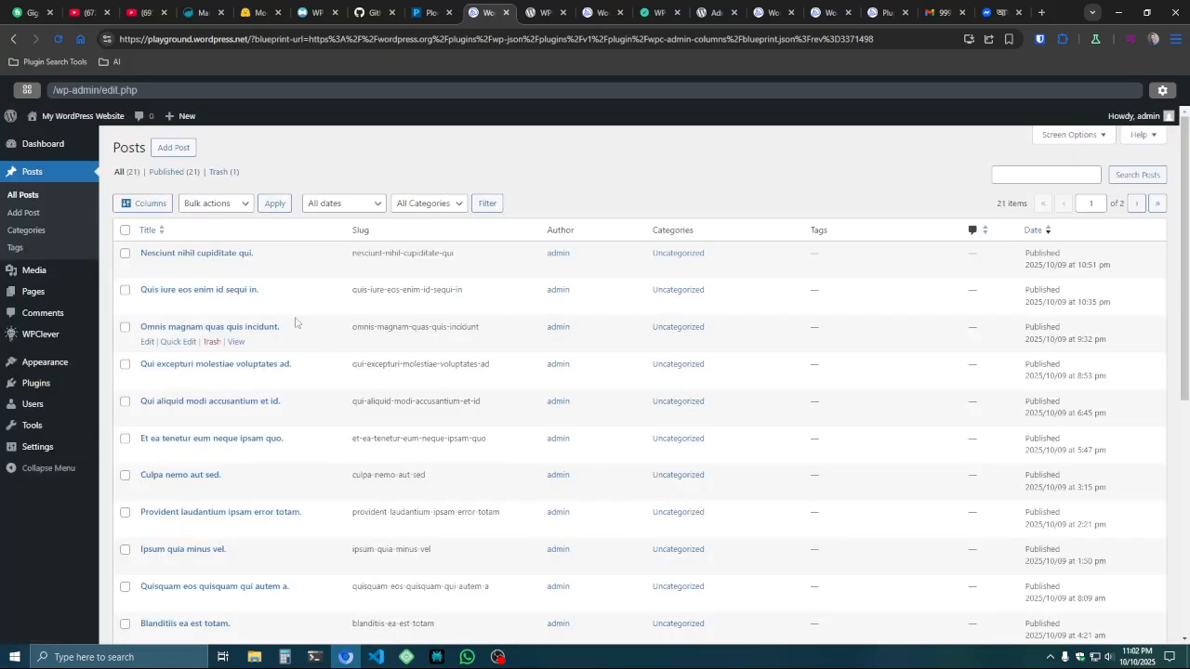
triple_click(375, 254)
click(582, 212)
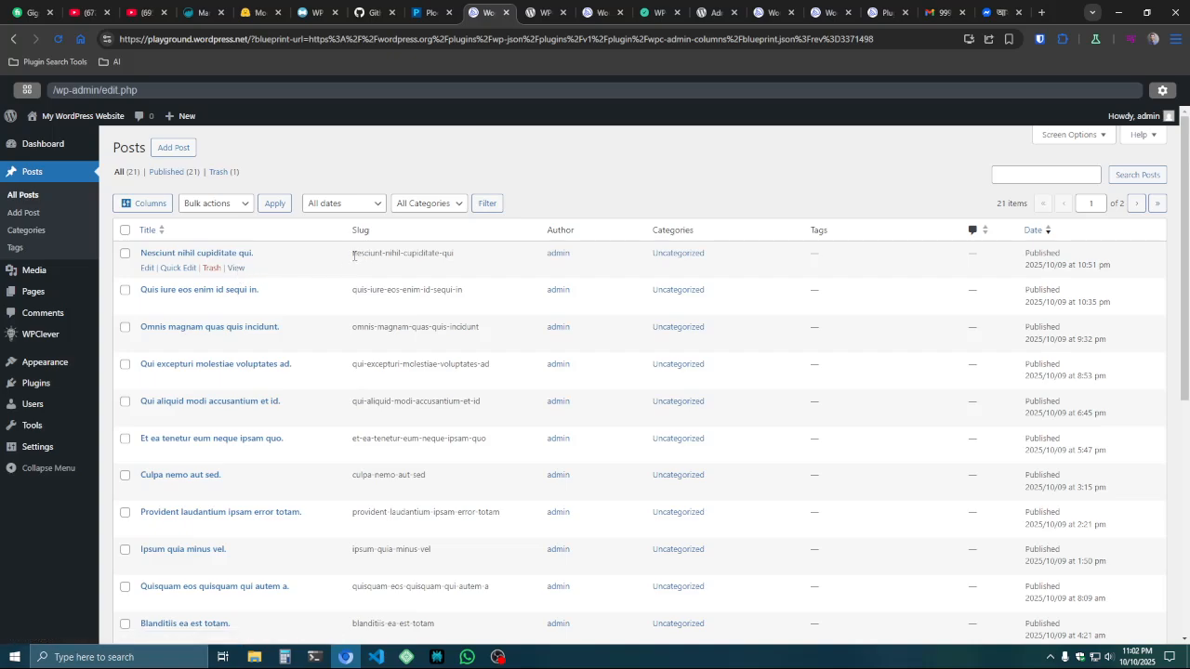
- Add another column for posts in the Columns Manager and set its type to Featured image
click(144, 202)
click(502, 503)
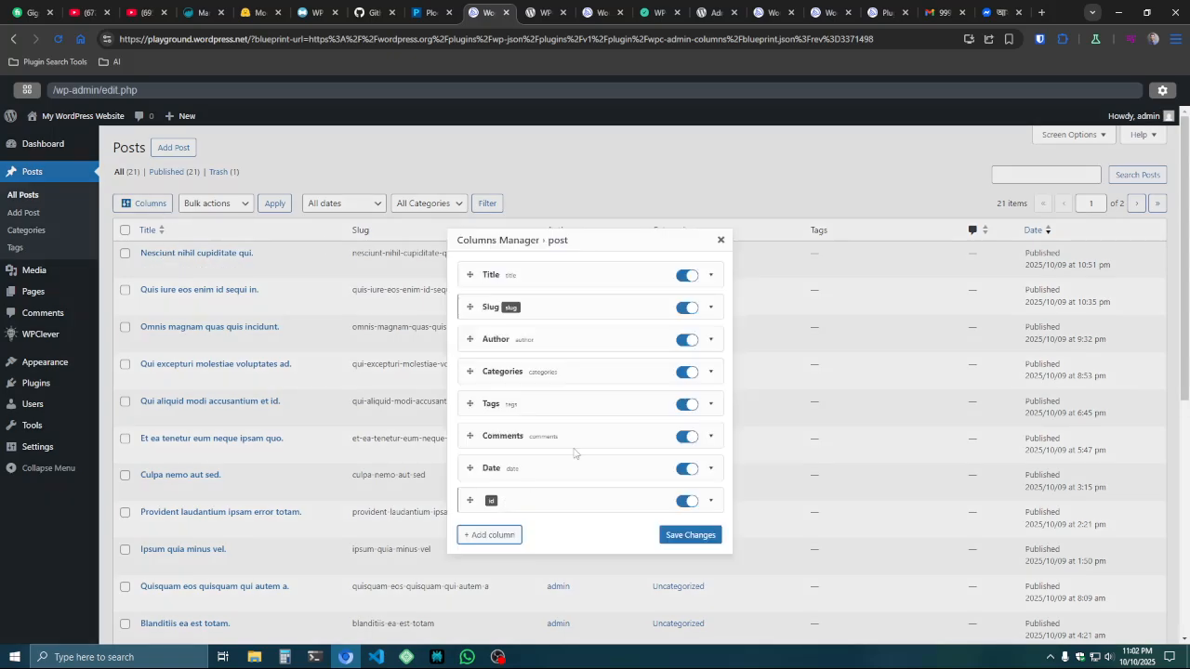
click(524, 501)
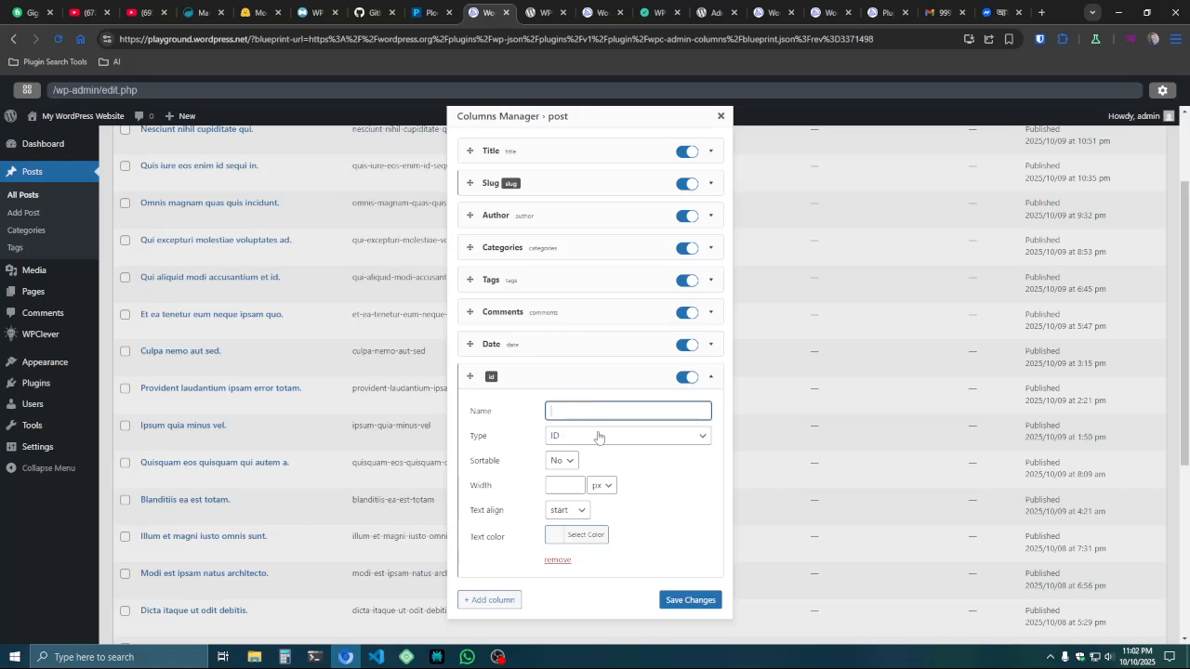
click(600, 436)
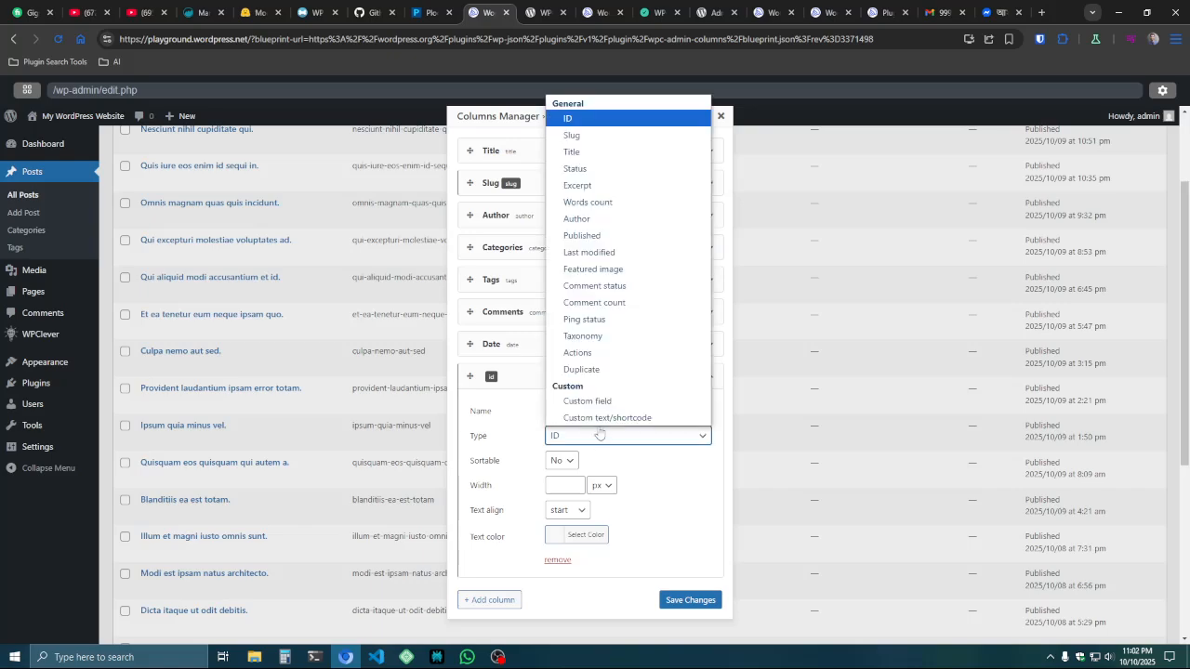
click(606, 269)
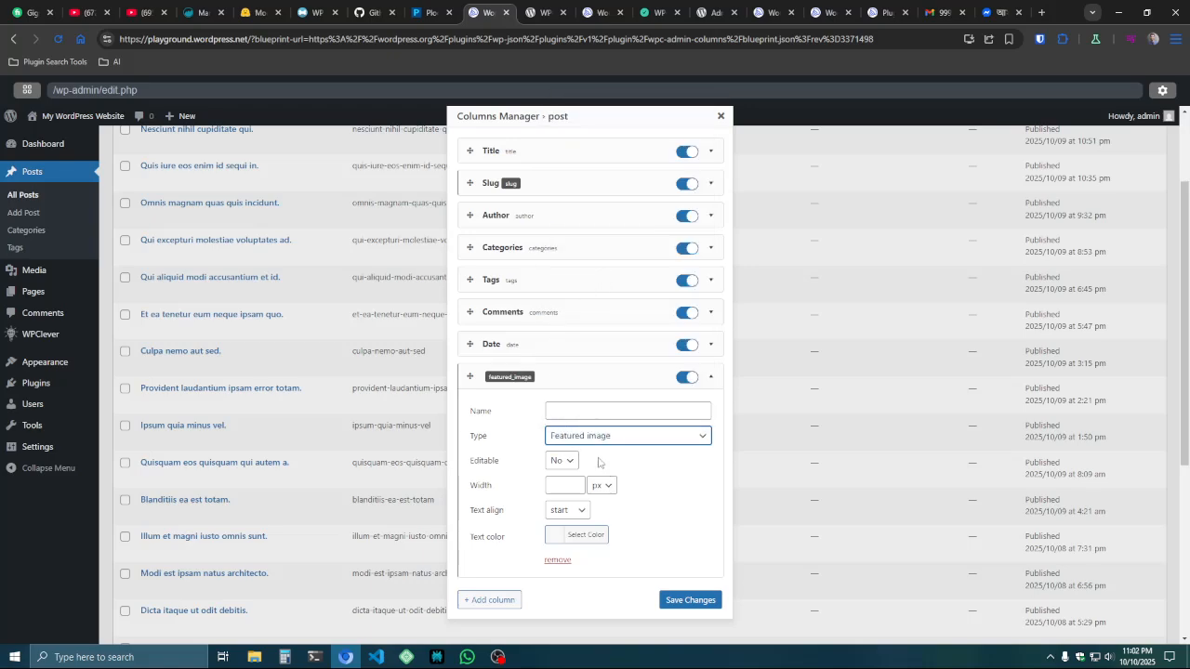
- Save the Featured image column without a custom width and check the thumbnails throughout the posts list
click(564, 487)
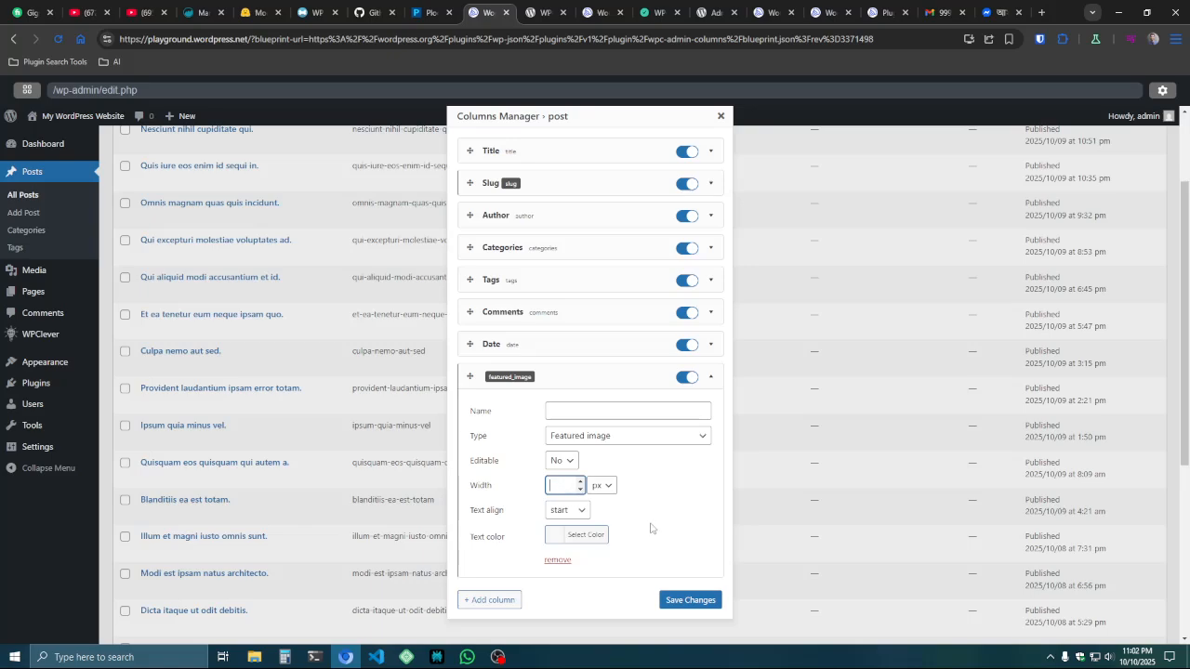
scroll(651, 528, down, 1)
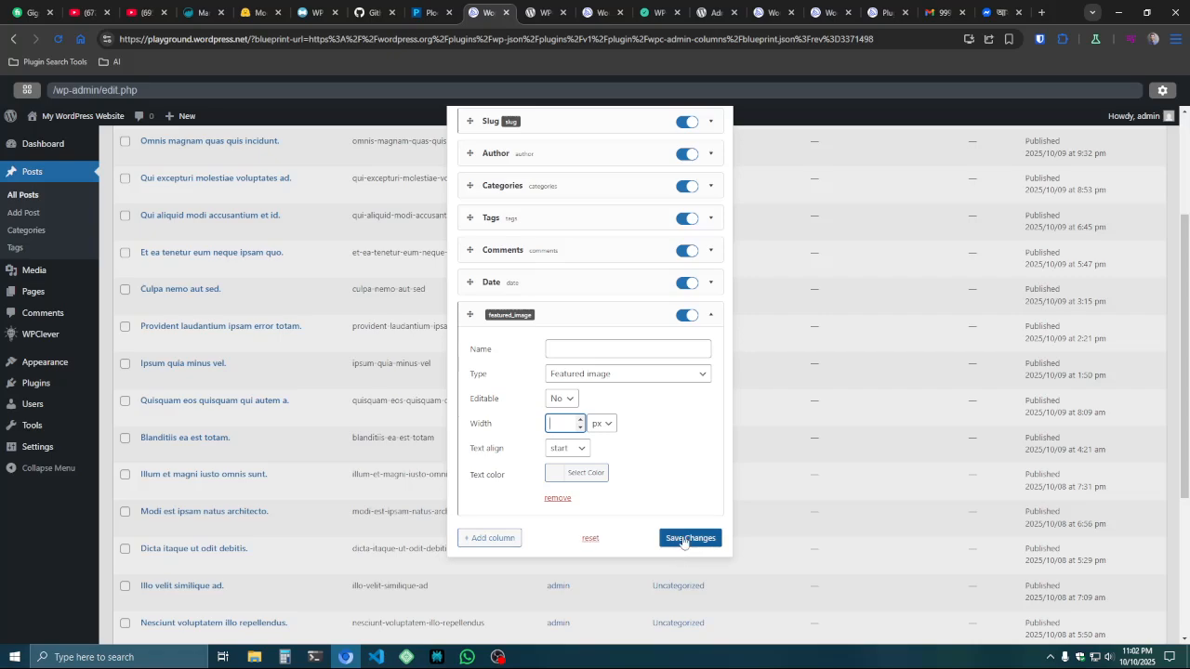
click(684, 540)
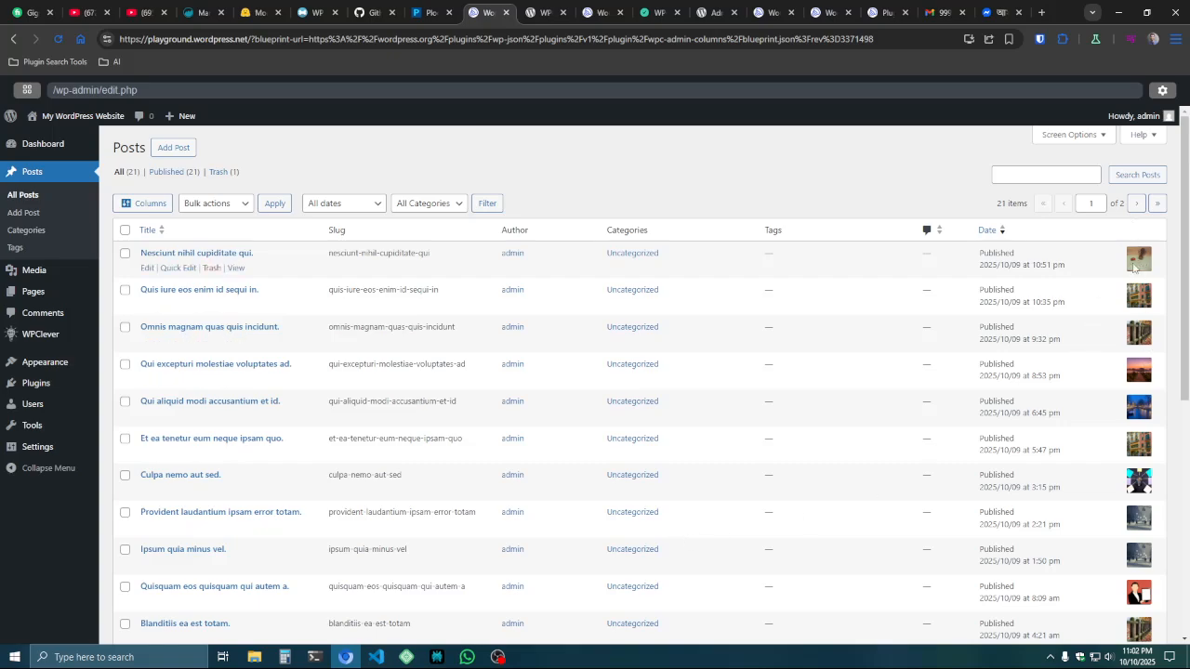
scroll(1136, 465, down, 5)
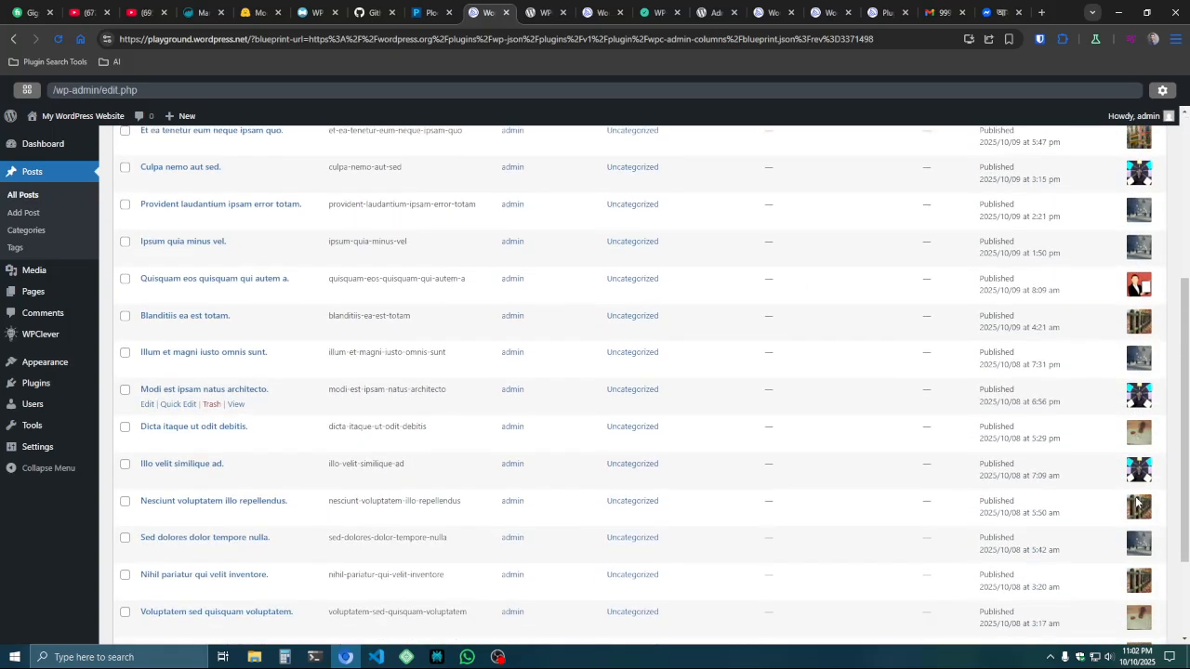
scroll(1136, 502, up, 5)
scroll(1136, 502, down, 5)
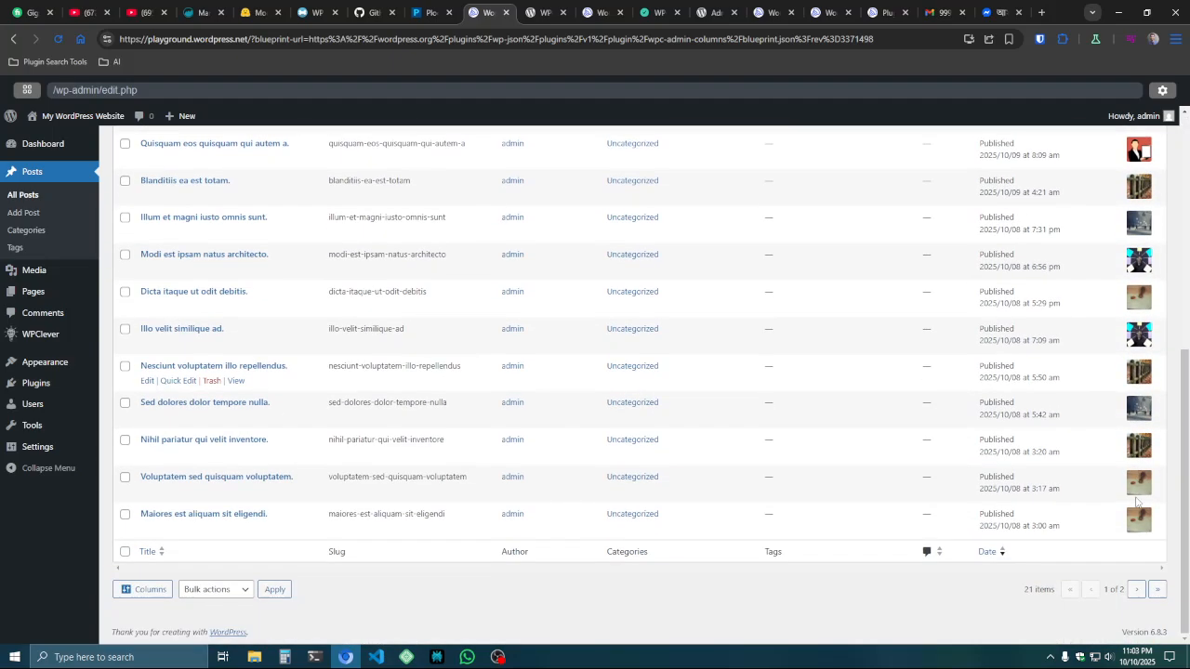
scroll(1134, 505, up, 5)
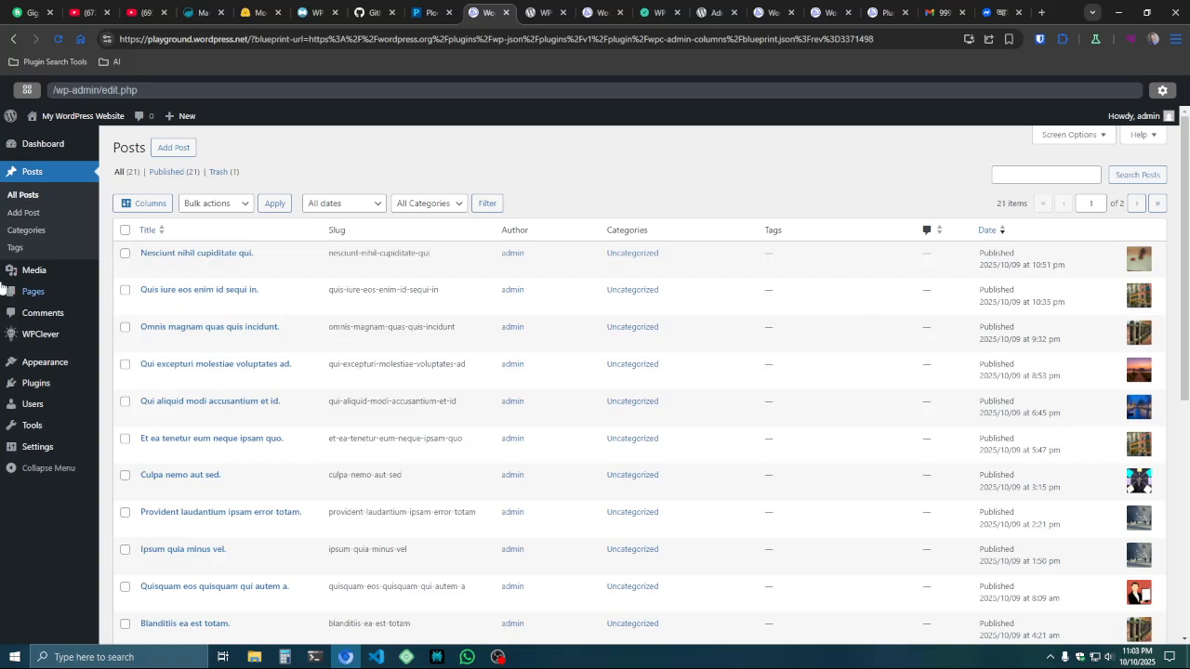
- Review the column types available for a new post column, including Custom field, and close the Columns Manager without saving
click(141, 203)
click(502, 517)
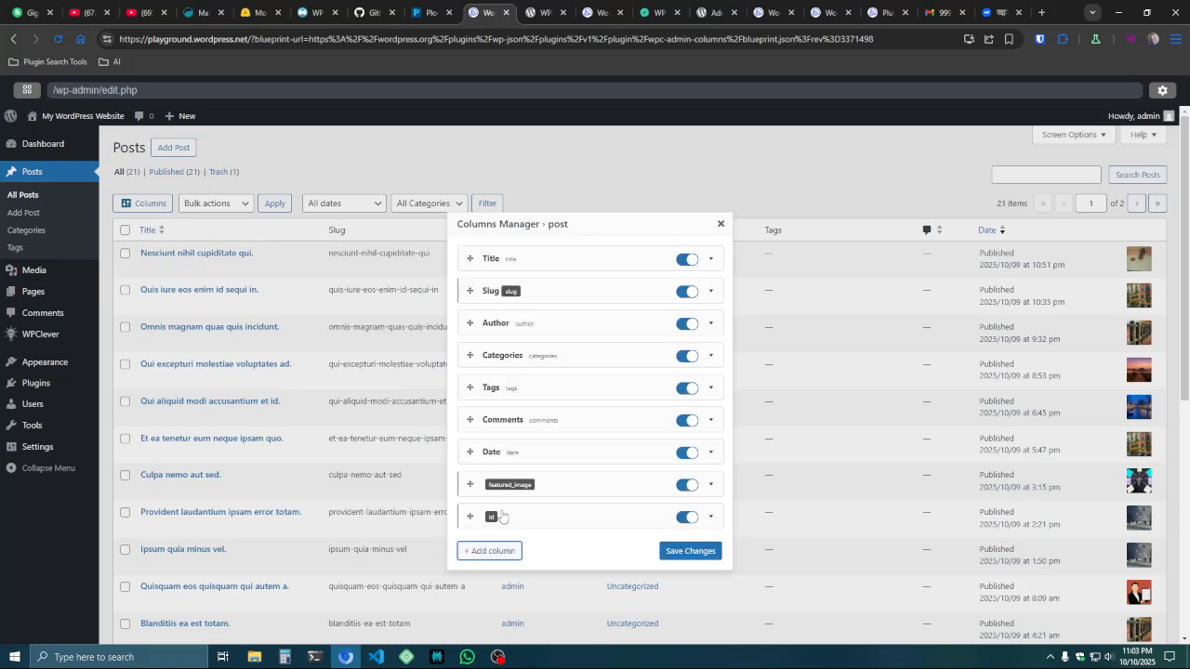
scroll(521, 491, down, 1)
click(531, 399)
click(602, 453)
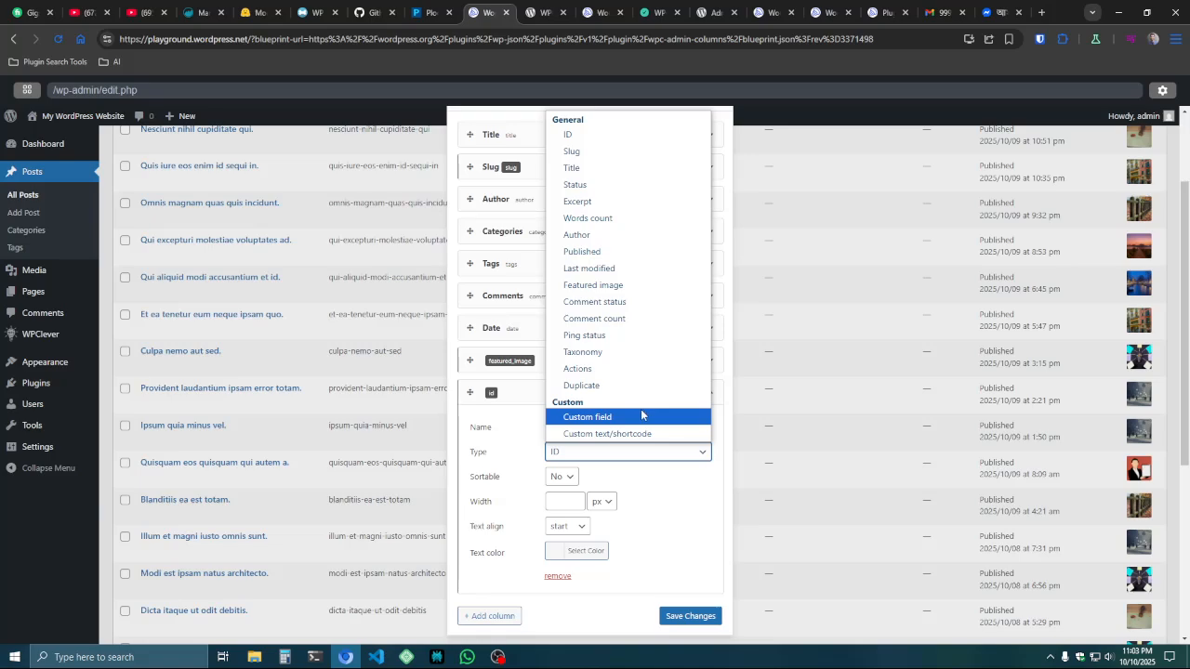
click(649, 503)
scroll(629, 344, up, 3)
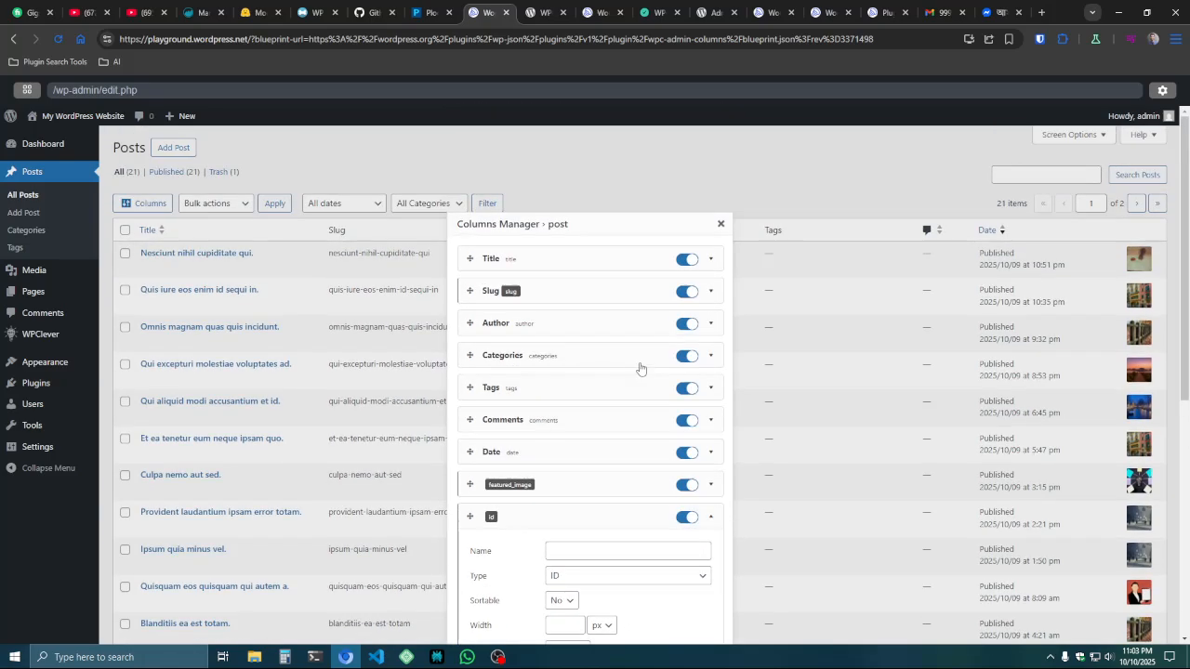
click(715, 229)
click(499, 657)
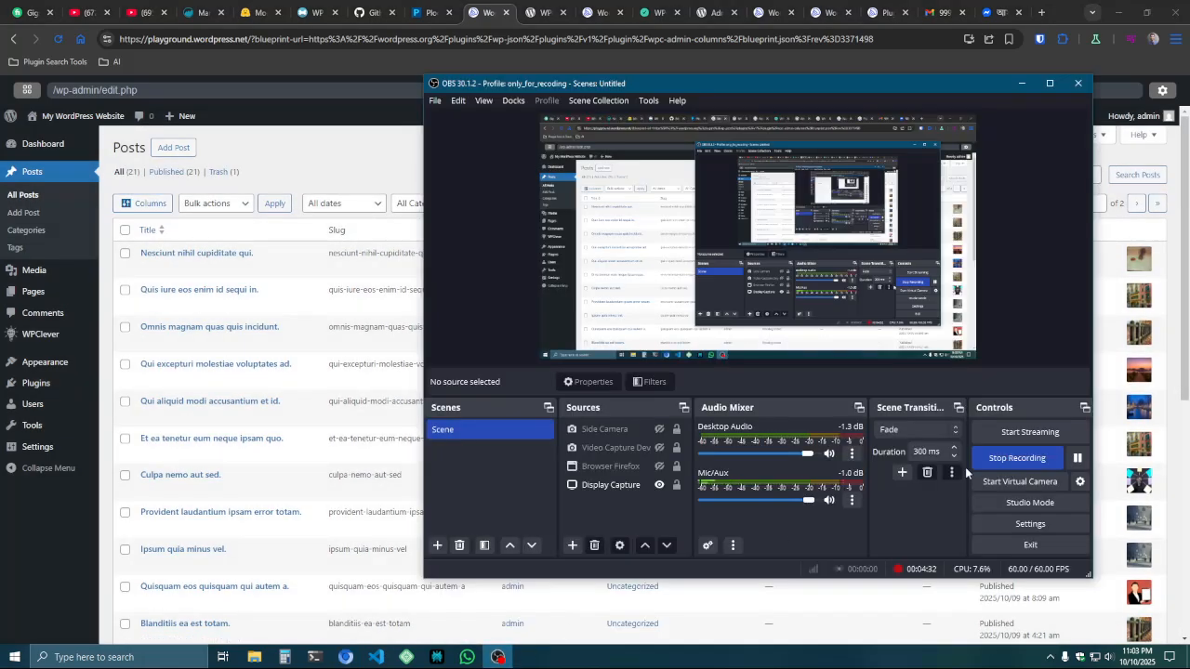